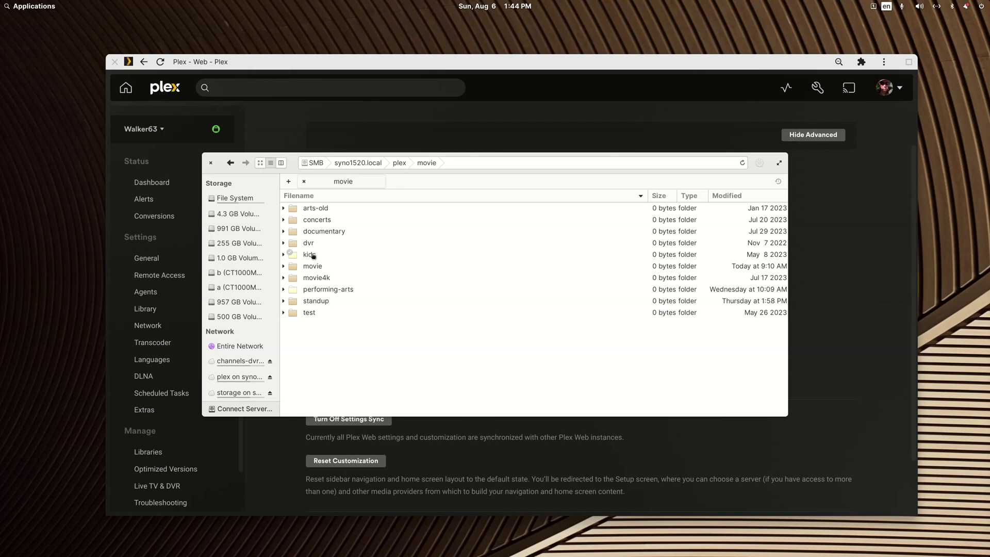
pyautogui.doubleClick(322, 212)
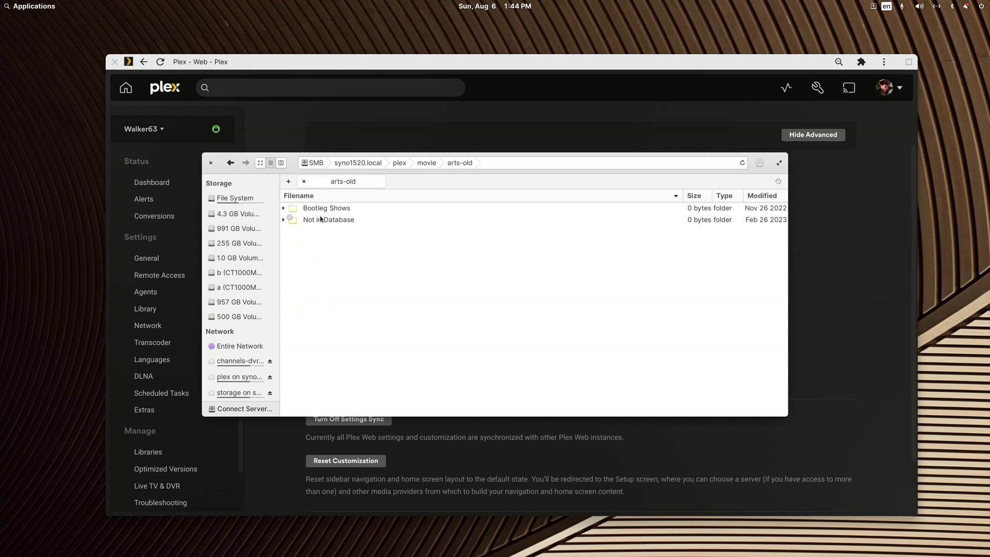
pyautogui.click(231, 163)
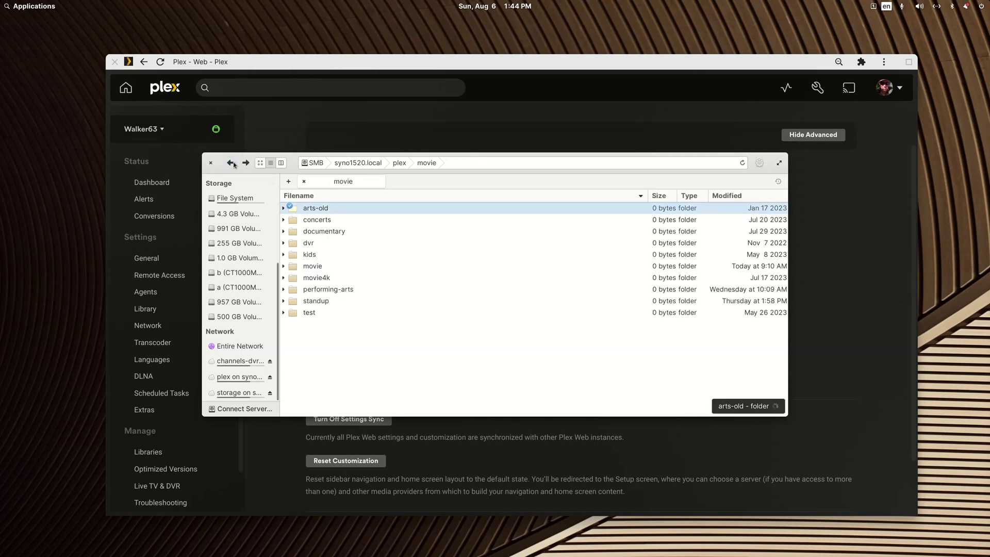
pyautogui.doubleClick(316, 291)
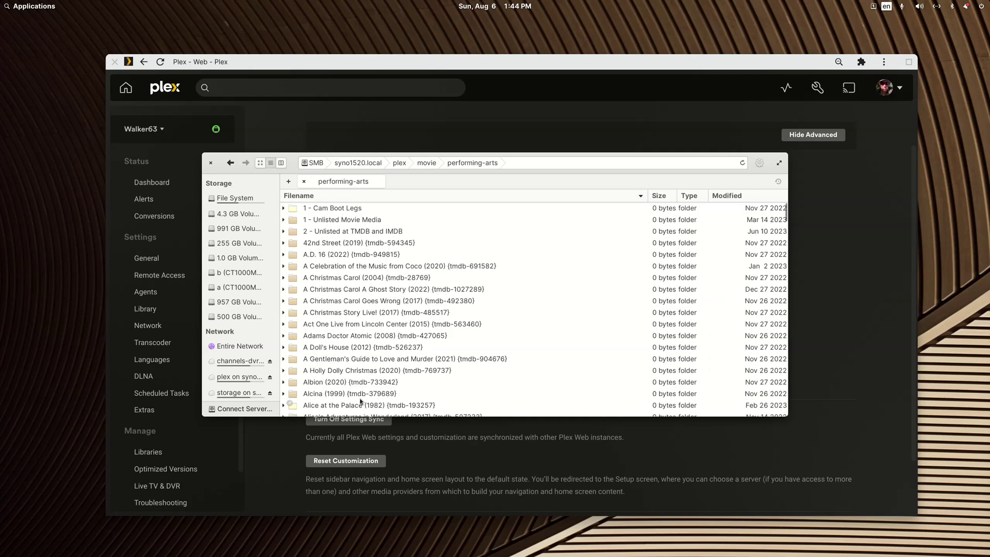
pyautogui.click(230, 163)
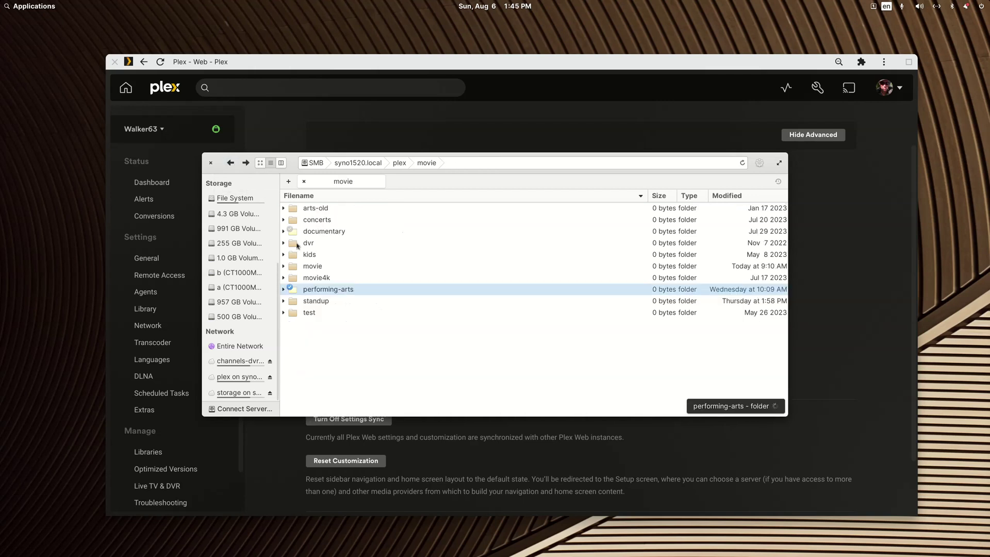
pyautogui.doubleClick(316, 220)
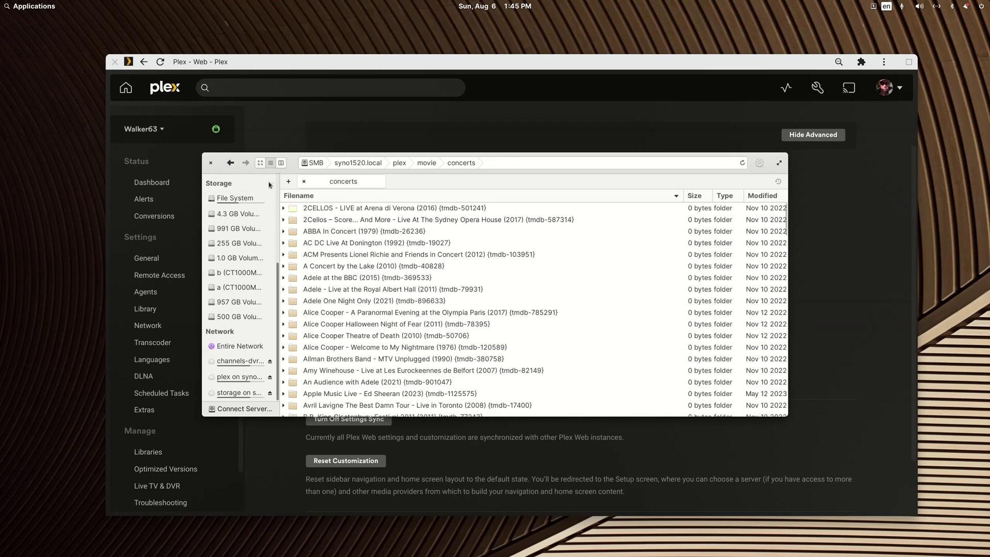
pyautogui.click(230, 163)
pyautogui.doubleClick(314, 232)
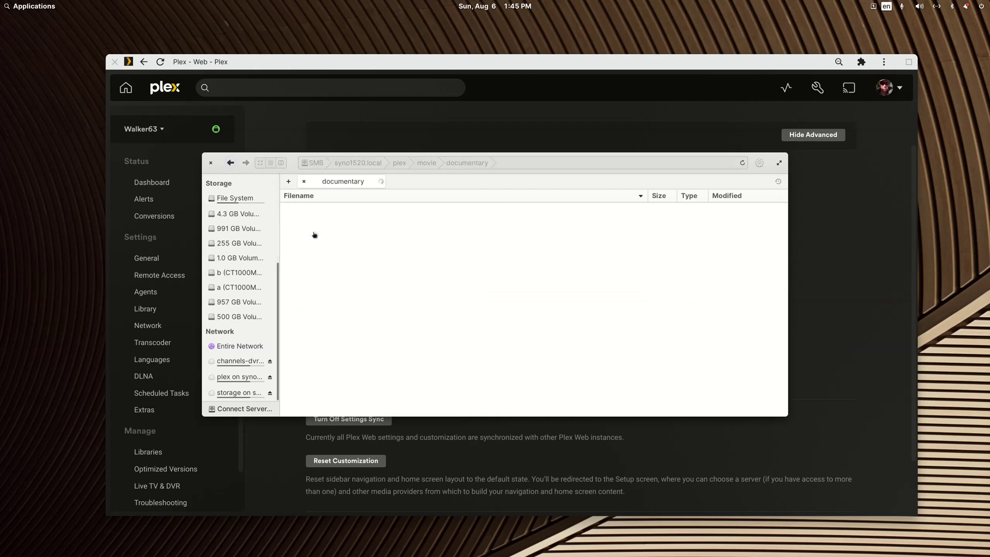
pyautogui.click(230, 163)
pyautogui.doubleClick(310, 255)
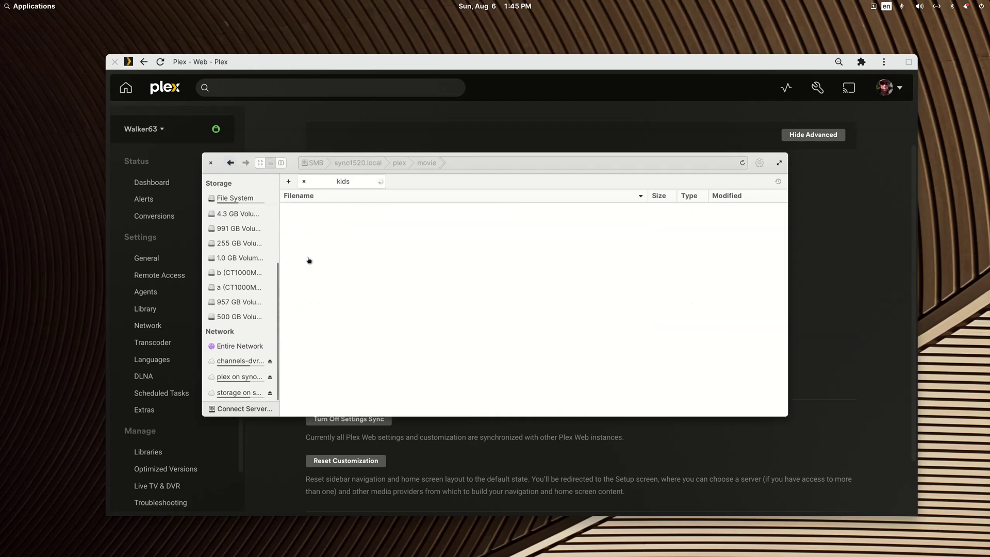
pyautogui.click(230, 163)
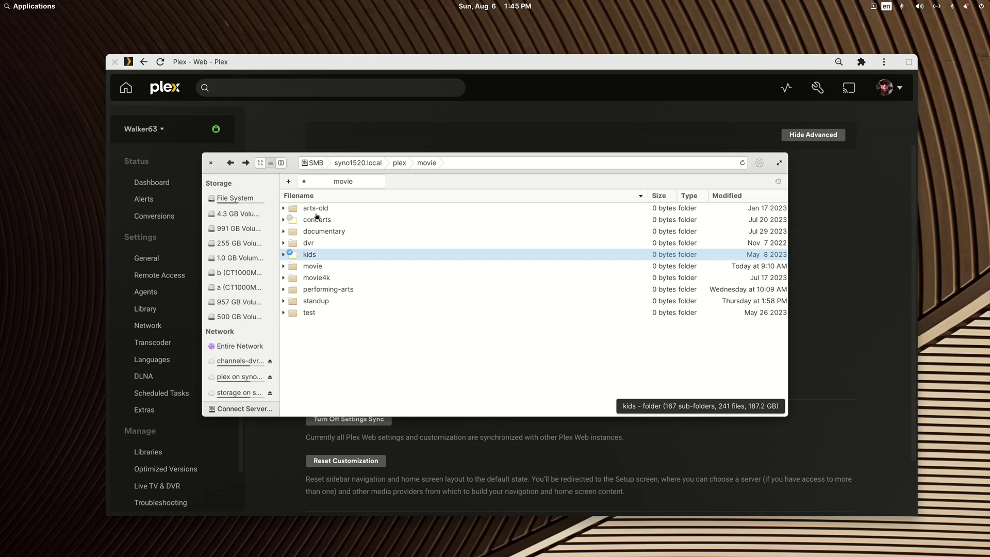
pyautogui.click(447, 70)
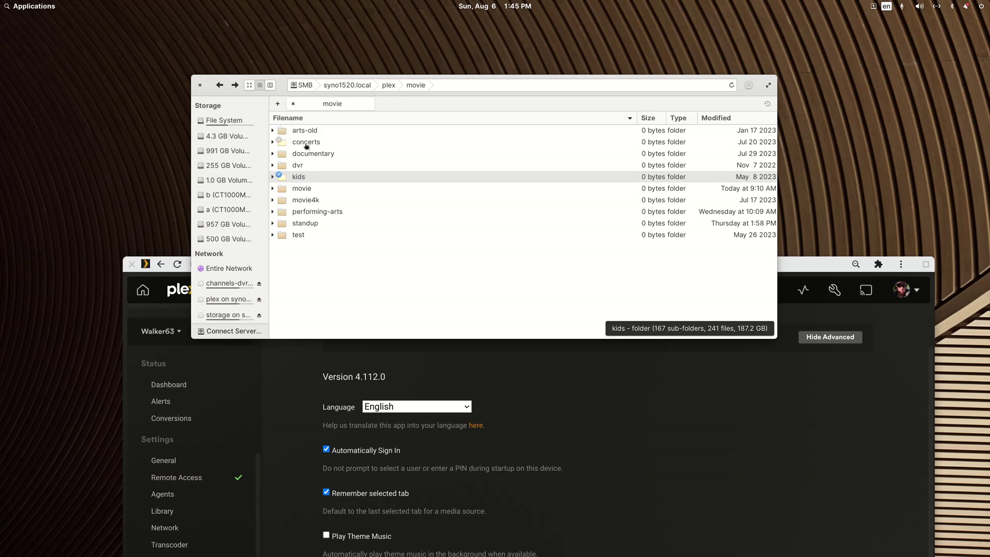
pyautogui.doubleClick(306, 142)
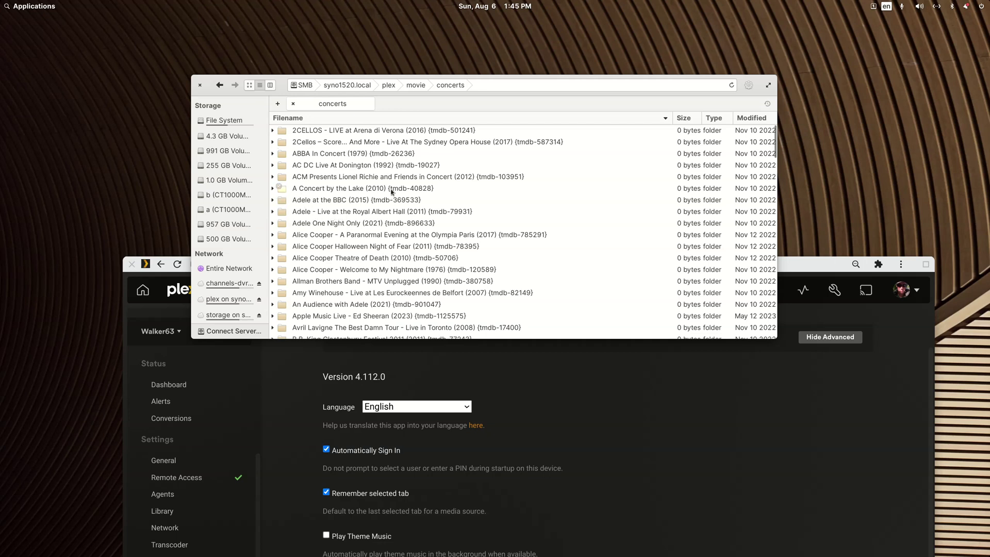
pyautogui.click(219, 84)
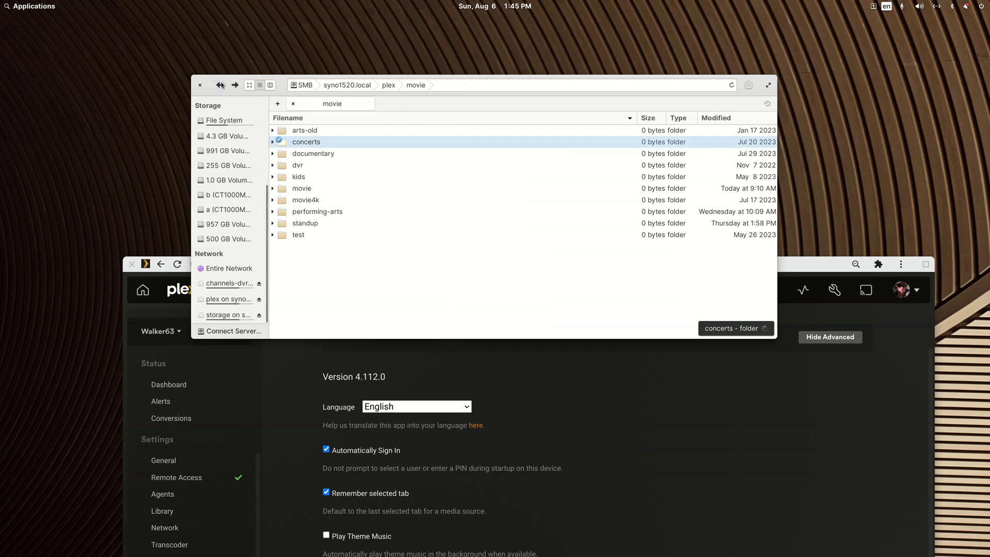
pyautogui.click(297, 154)
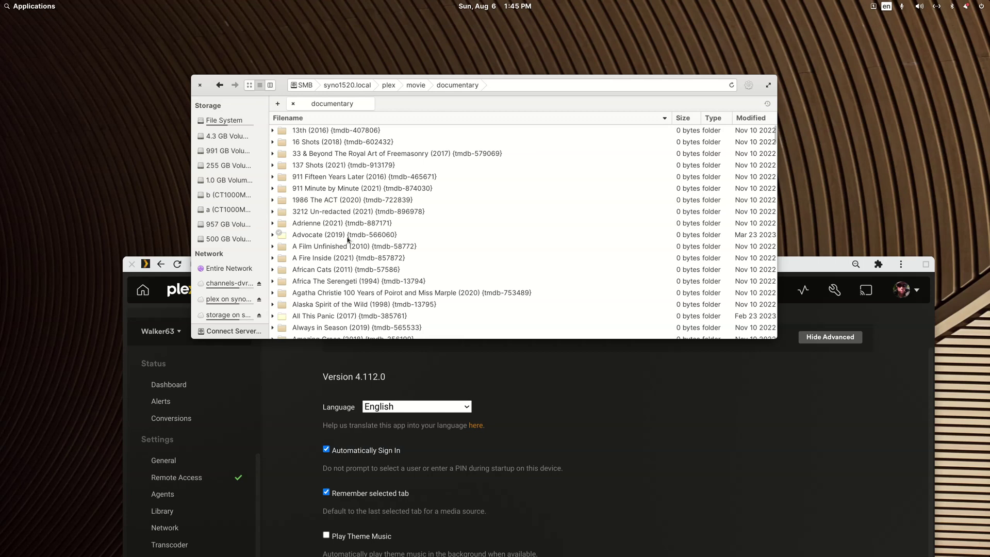
pyautogui.click(220, 84)
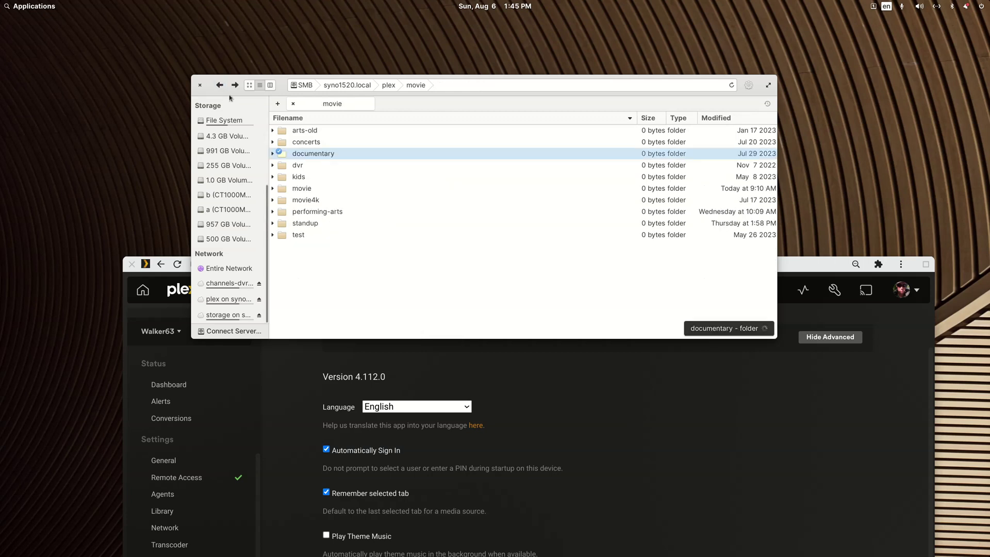
pyautogui.click(301, 178)
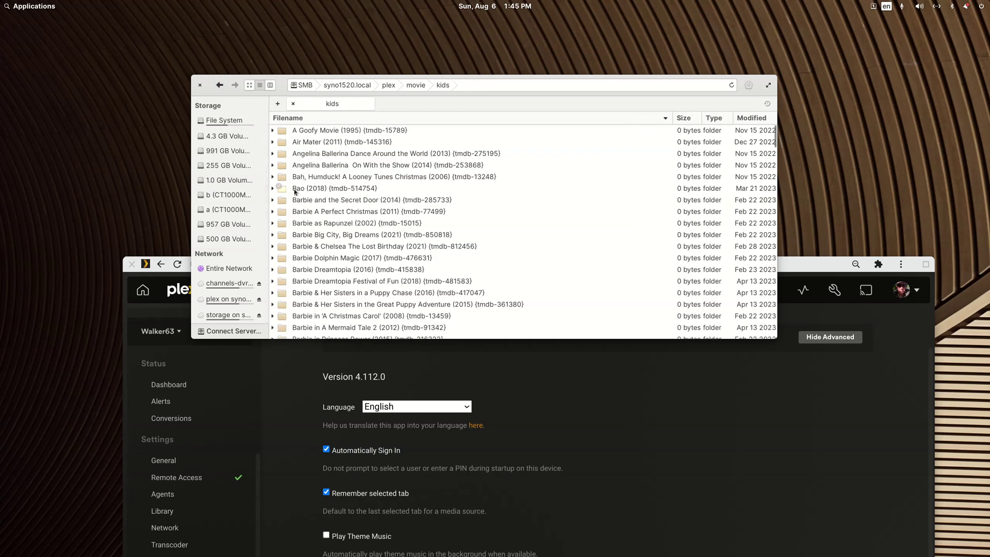
pyautogui.click(220, 86)
pyautogui.click(308, 213)
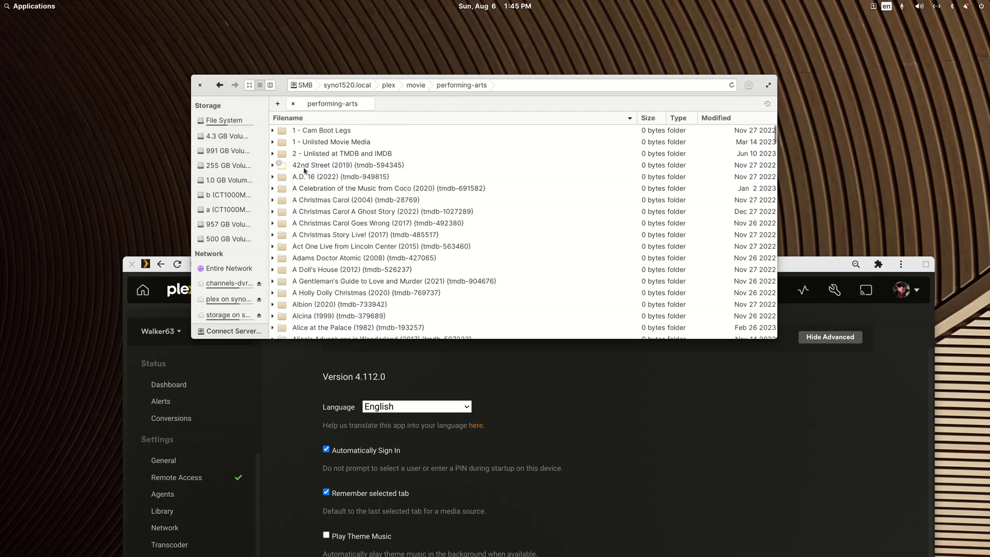
pyautogui.click(220, 85)
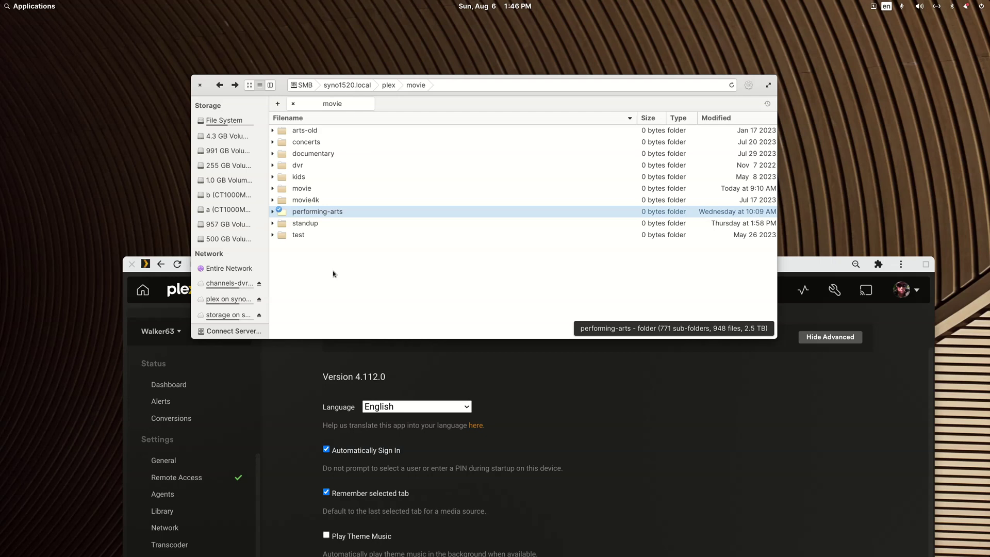
# Move the Plex window to the screen top and open Manage > Libraries, which lists 16 libraries
pyautogui.moveTo(818, 272); pyautogui.dragTo(807, 53)
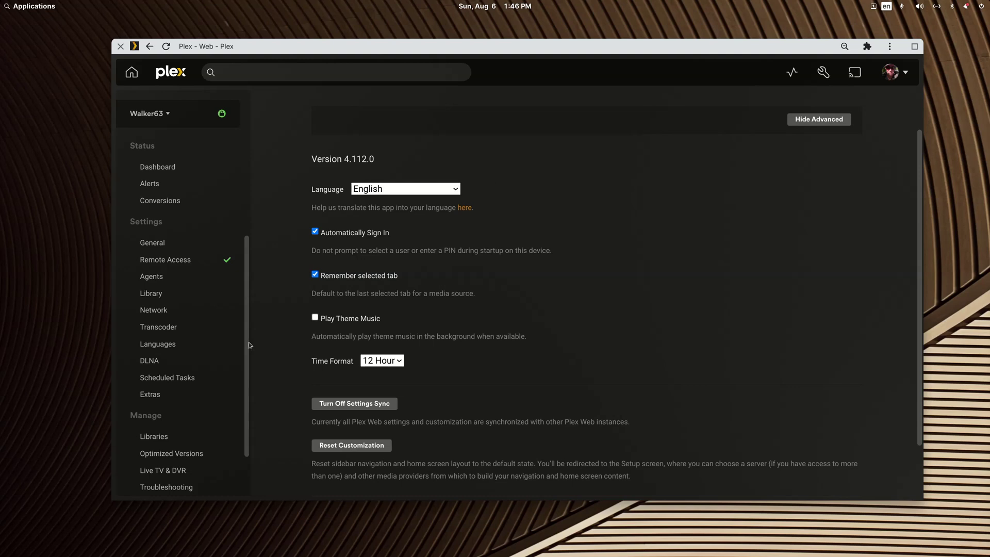
pyautogui.scroll(-3, 204, 369)
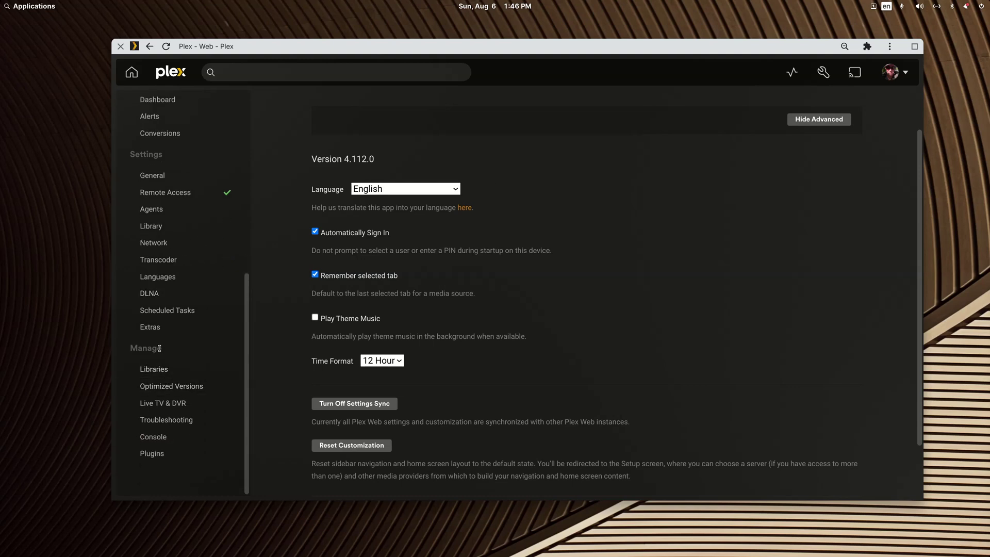
pyautogui.click(160, 372)
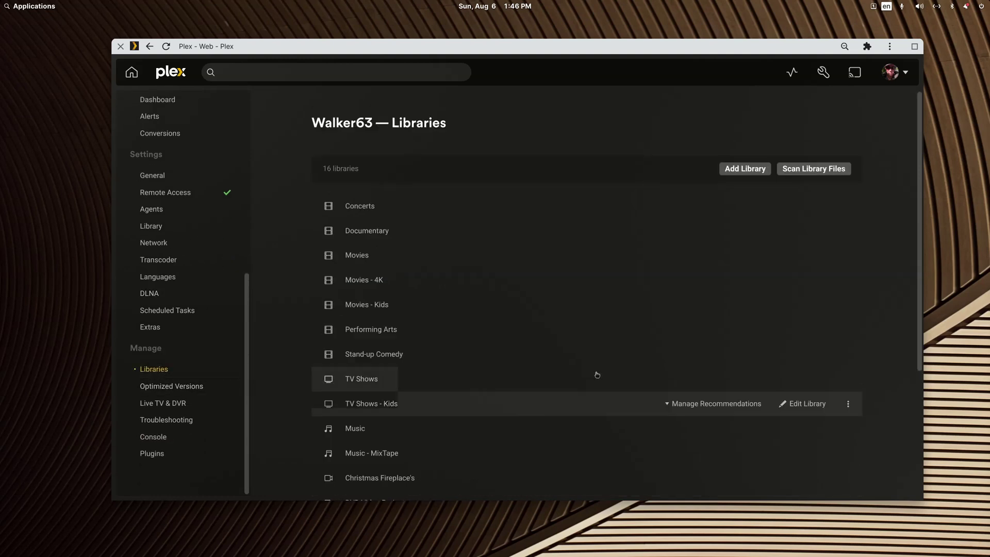
pyautogui.scroll(-3, 625, 334)
pyautogui.scroll(3, 626, 334)
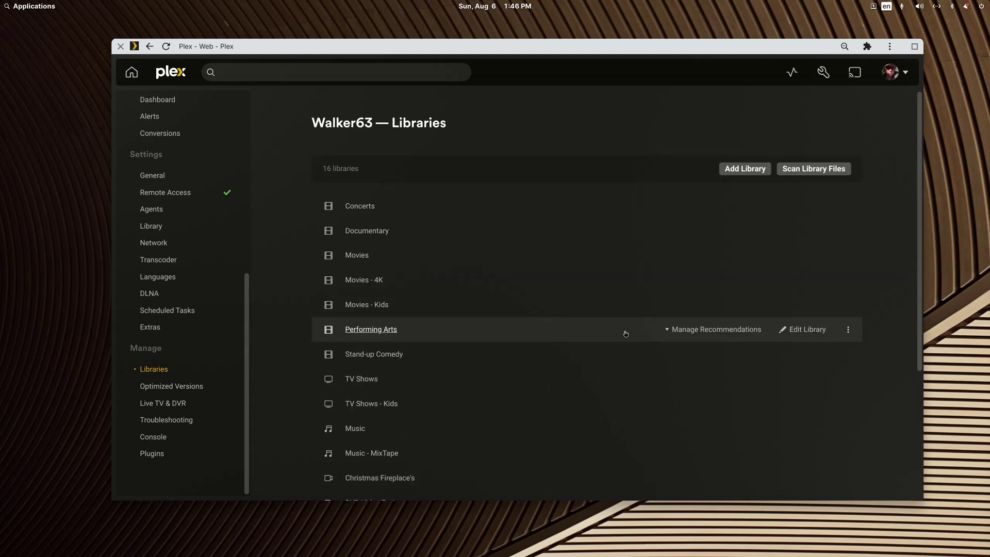
pyautogui.scroll(10, 250, 249)
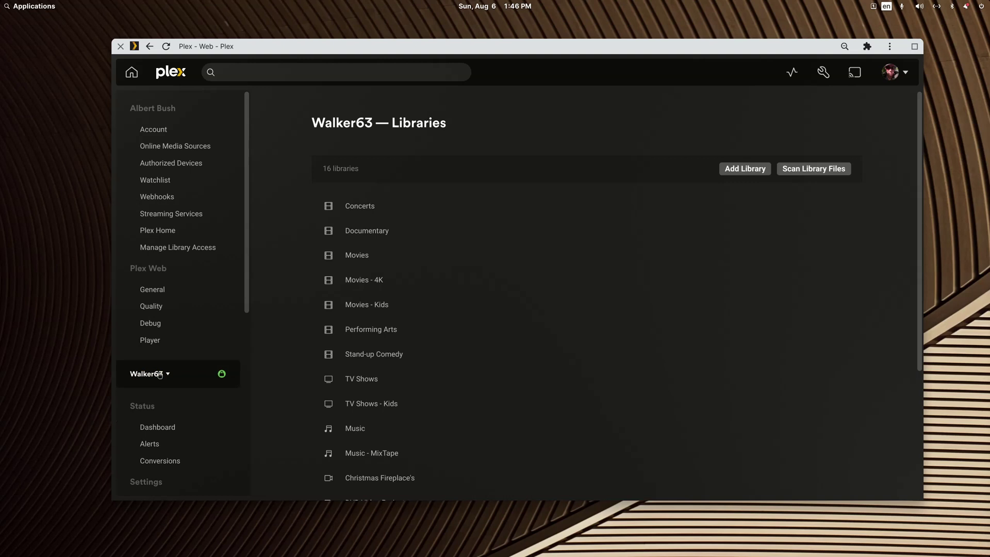
# Pick UNRAID63 from the server dropdown to list its 14 libraries, including Movies - 4K and TV Shows
pyautogui.click(155, 374)
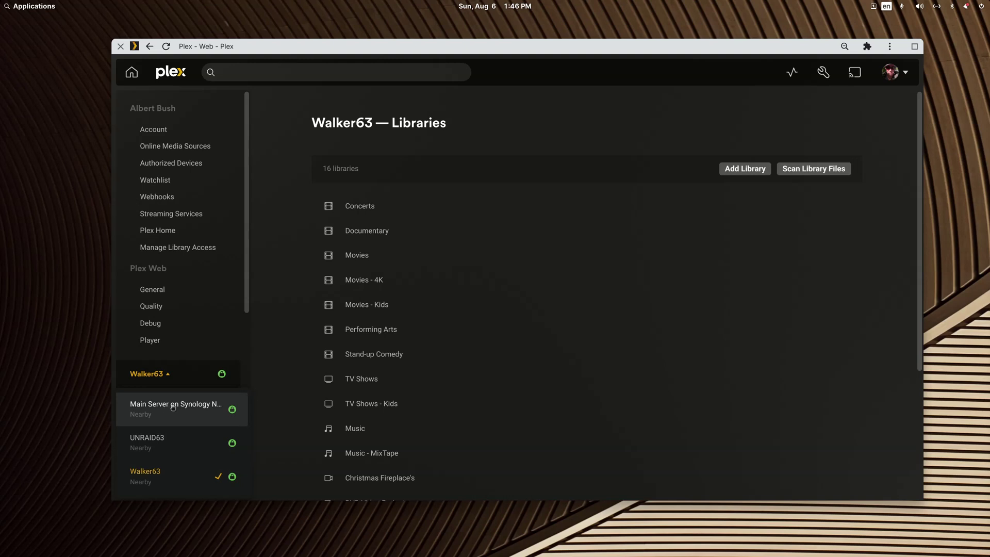
pyautogui.click(158, 439)
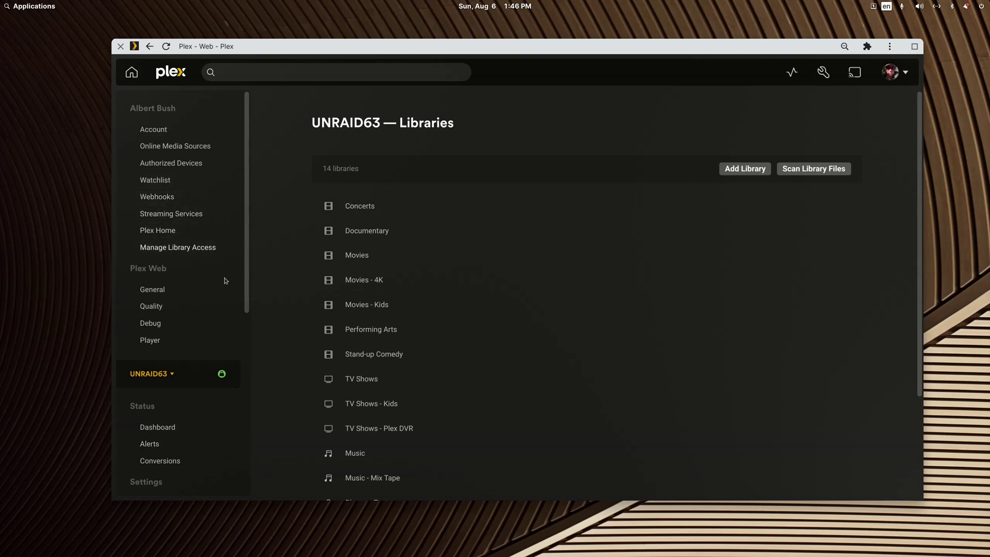
pyautogui.scroll(-3, 247, 330)
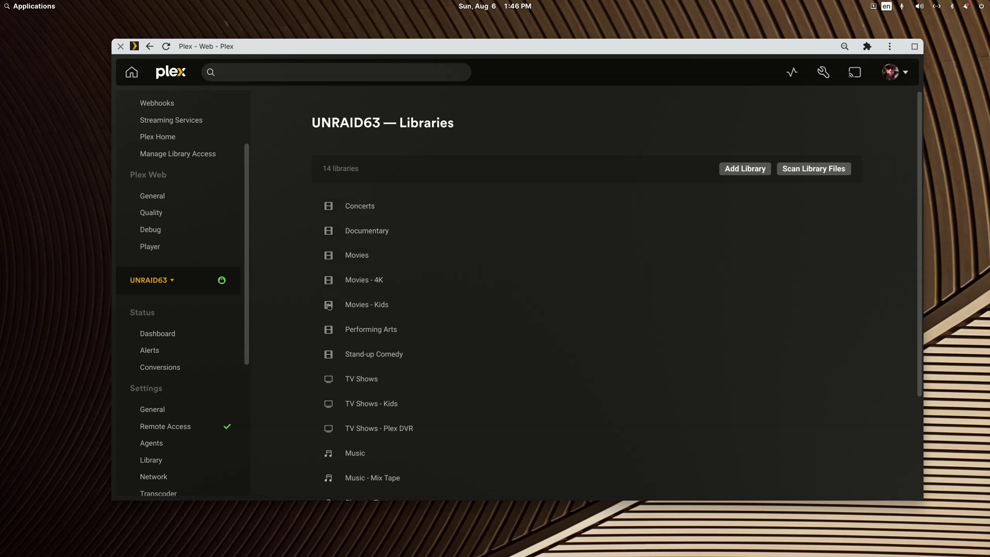
# Add a Movies-type library named 'Movies - Test' and continue to the Add folders step
pyautogui.click(759, 171)
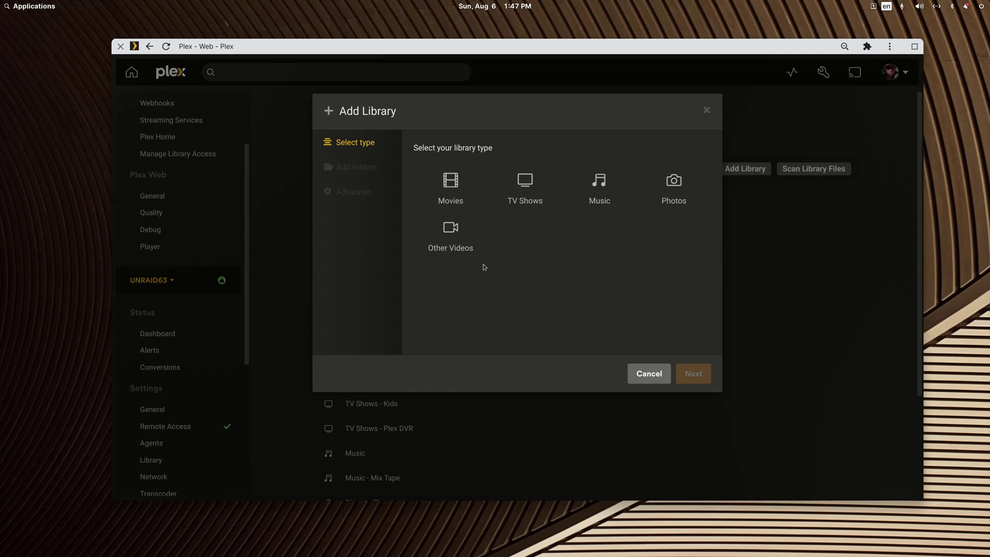
pyautogui.click(451, 186)
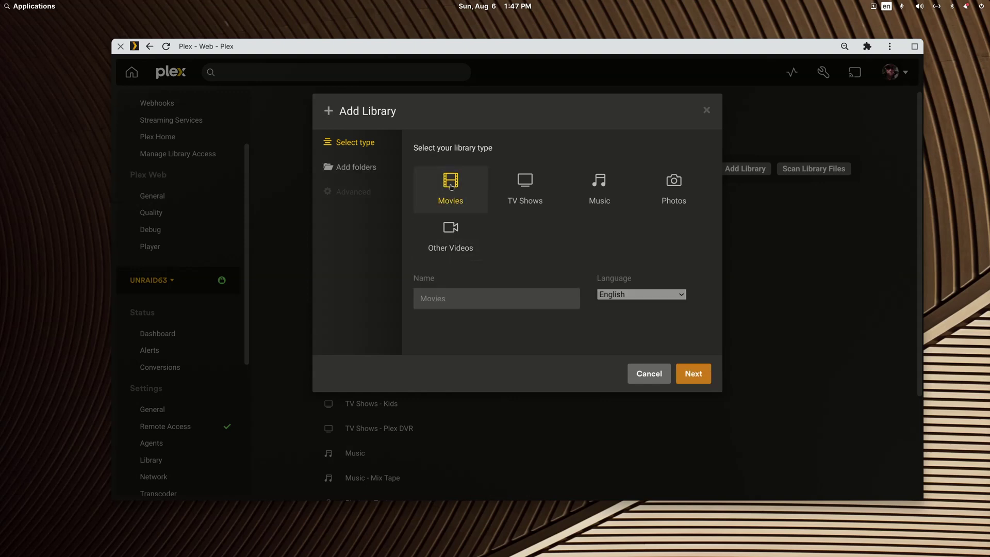
pyautogui.click(454, 299)
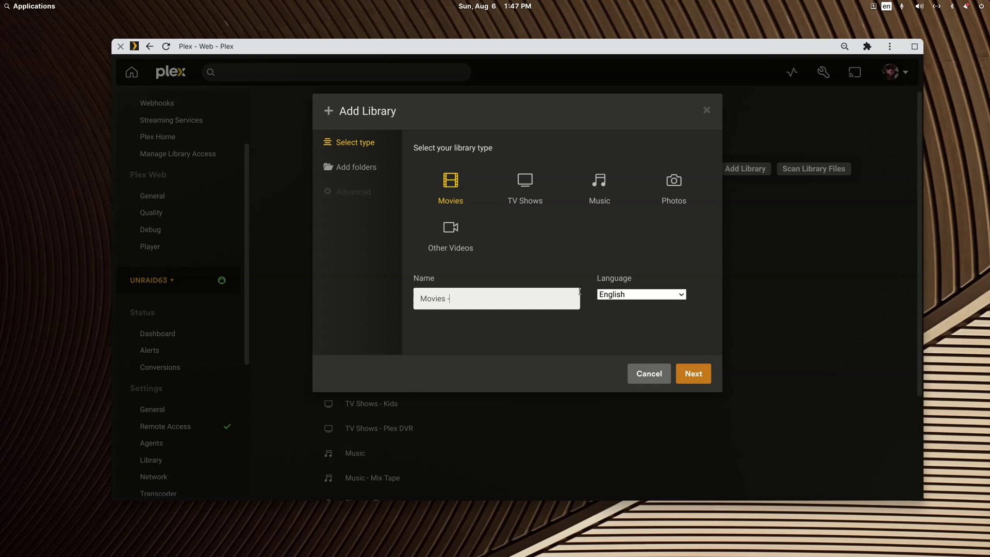
pyautogui.write('- Test')
pyautogui.click(697, 372)
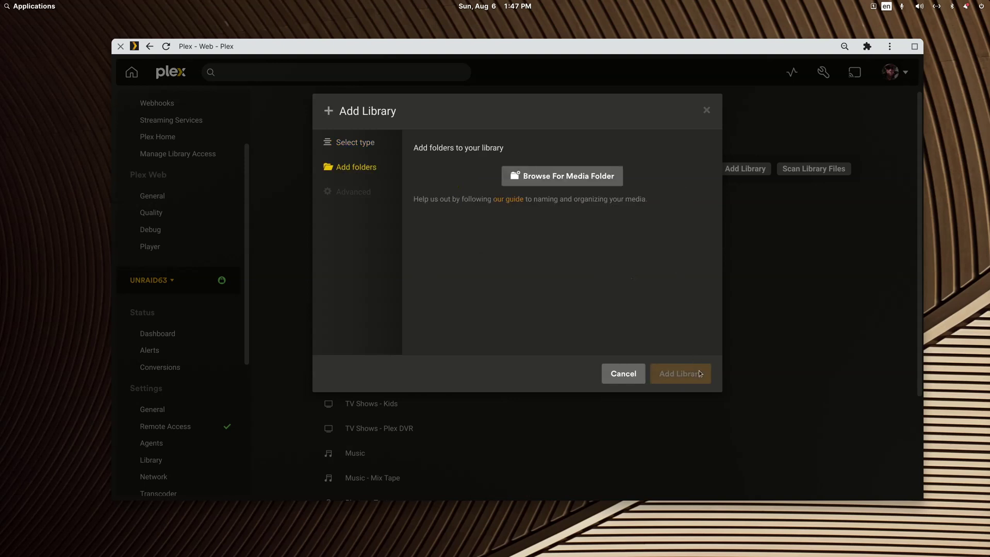
# Browse to /movies/performing-arts to verify its movie subfolders are listed, then return to the root folder
pyautogui.click(591, 175)
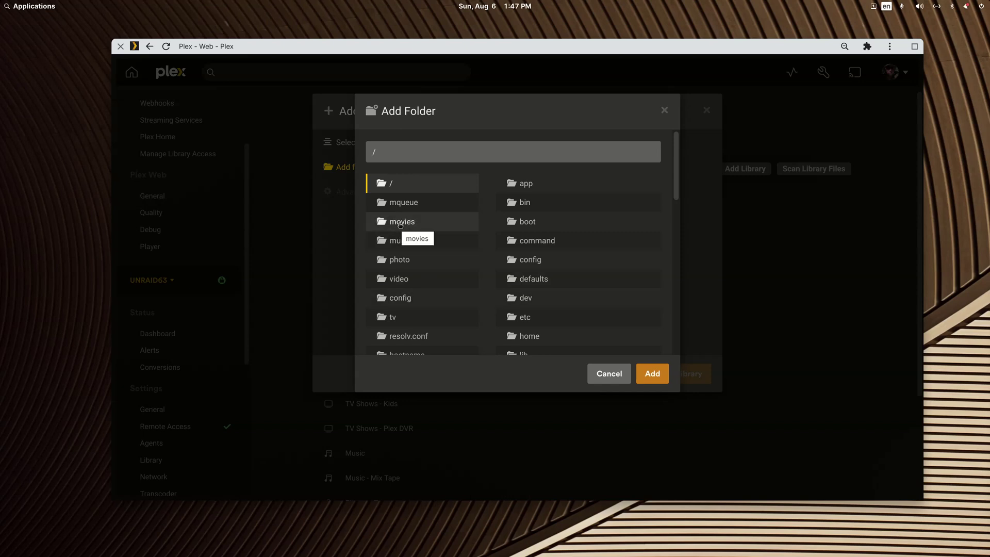
pyautogui.click(403, 225)
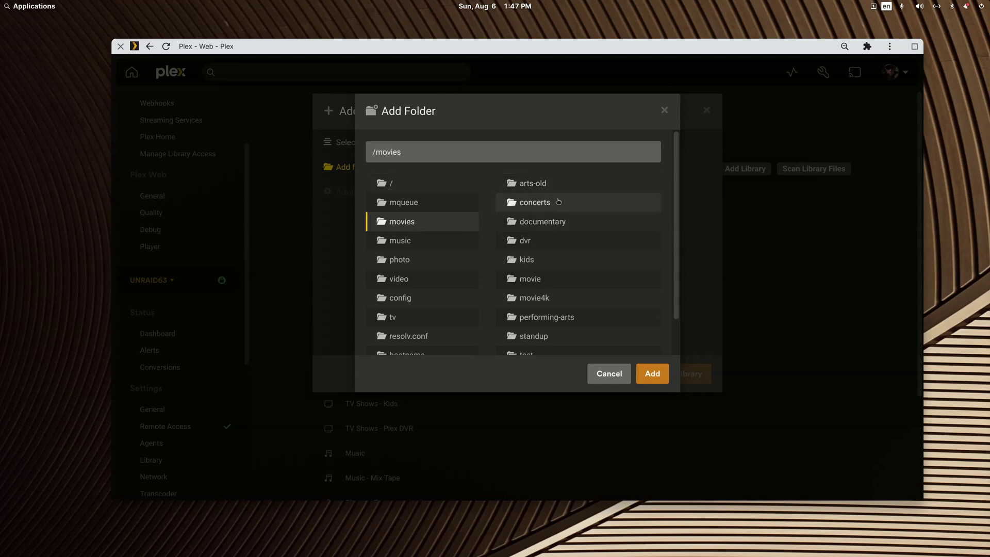
pyautogui.scroll(-1, 555, 277)
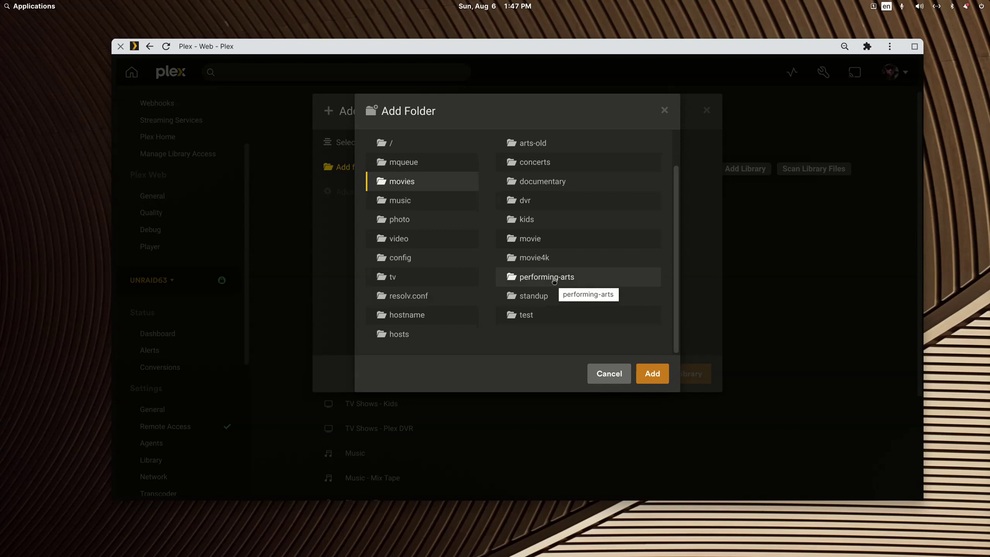
pyautogui.click(555, 280)
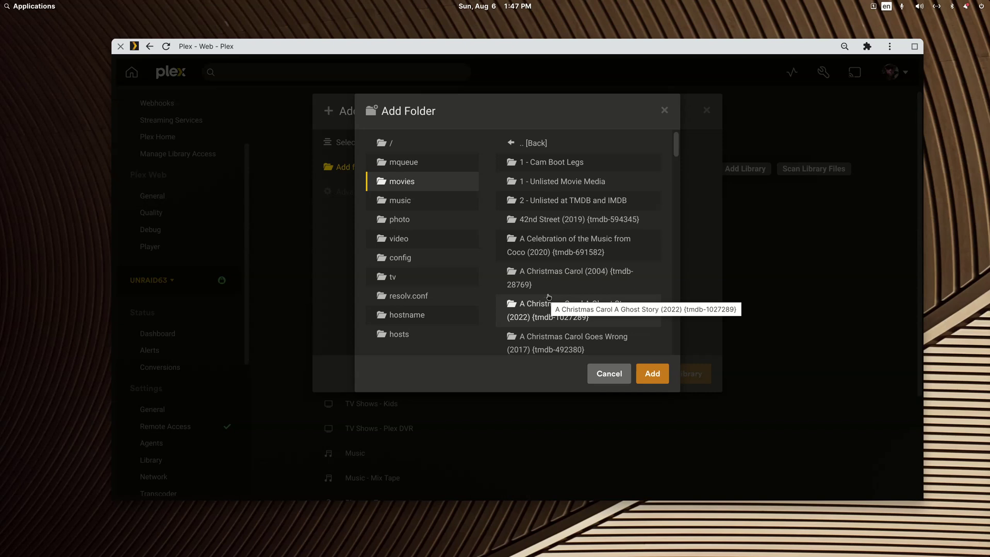
pyautogui.click(392, 144)
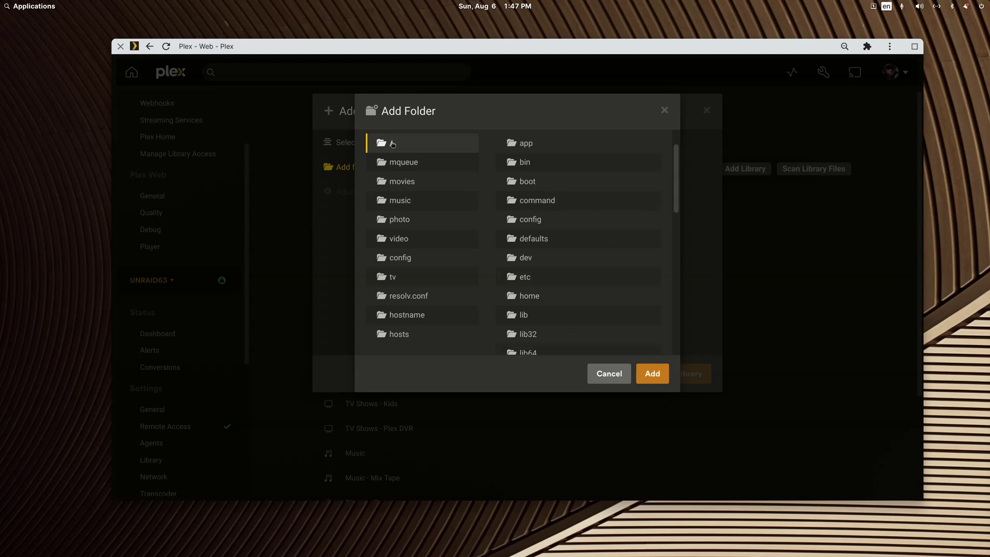
# Check that the concerts and documentary folders under /movies list their movie subfolders, ending on /movies
pyautogui.click(407, 183)
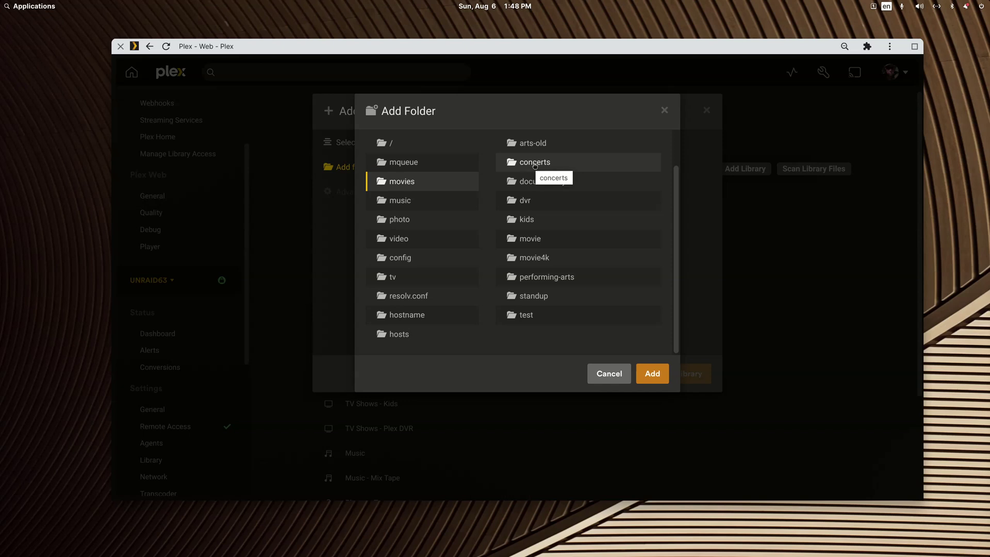
pyautogui.click(535, 164)
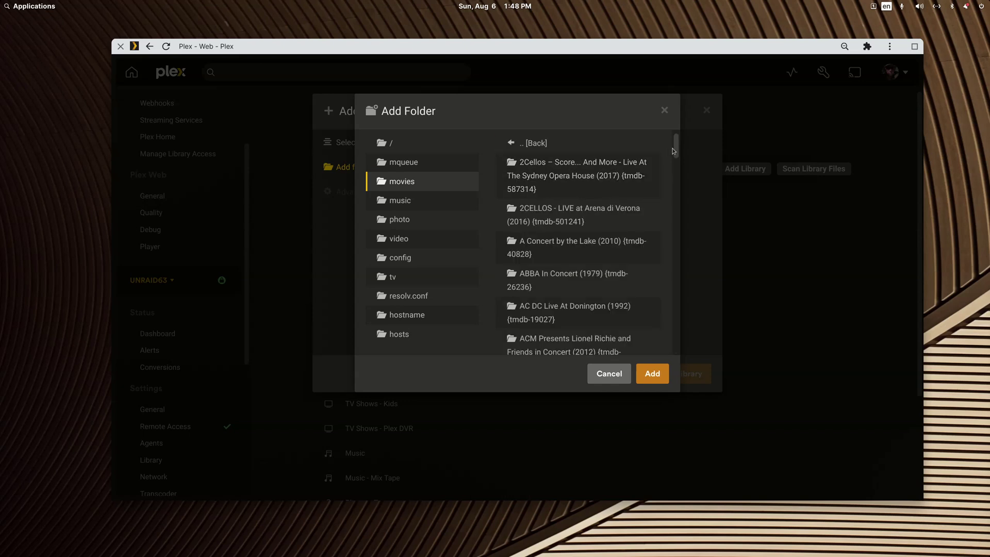
pyautogui.moveTo(673, 151)
pyautogui.mouseDown()
pyautogui.moveTo(677, 325)
pyautogui.moveTo(670, 139)
pyautogui.mouseUp()
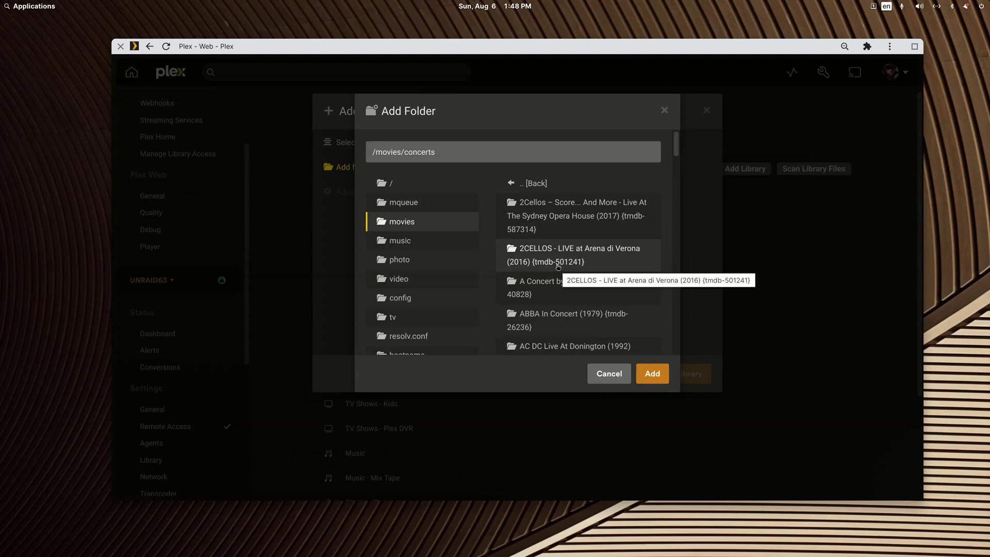
pyautogui.click(406, 222)
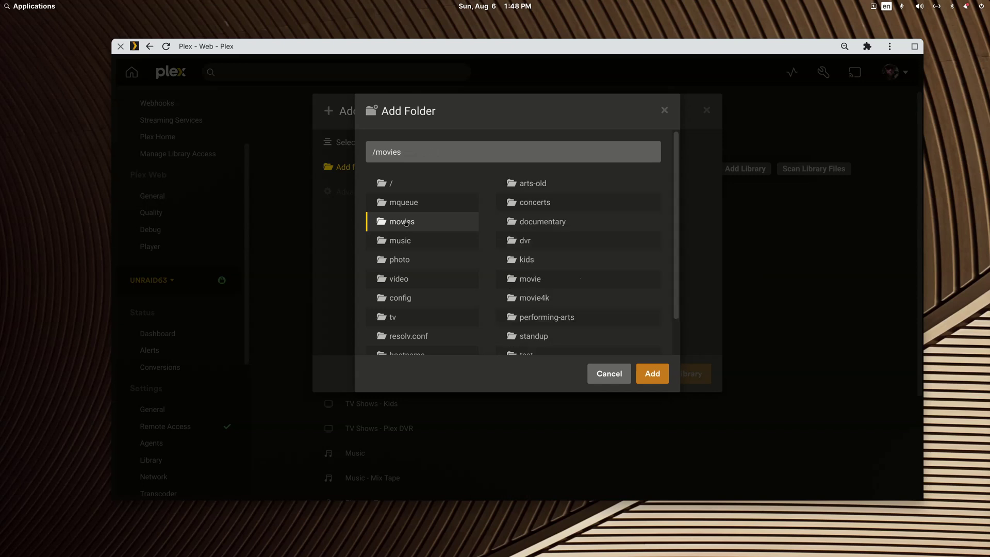
pyautogui.click(544, 223)
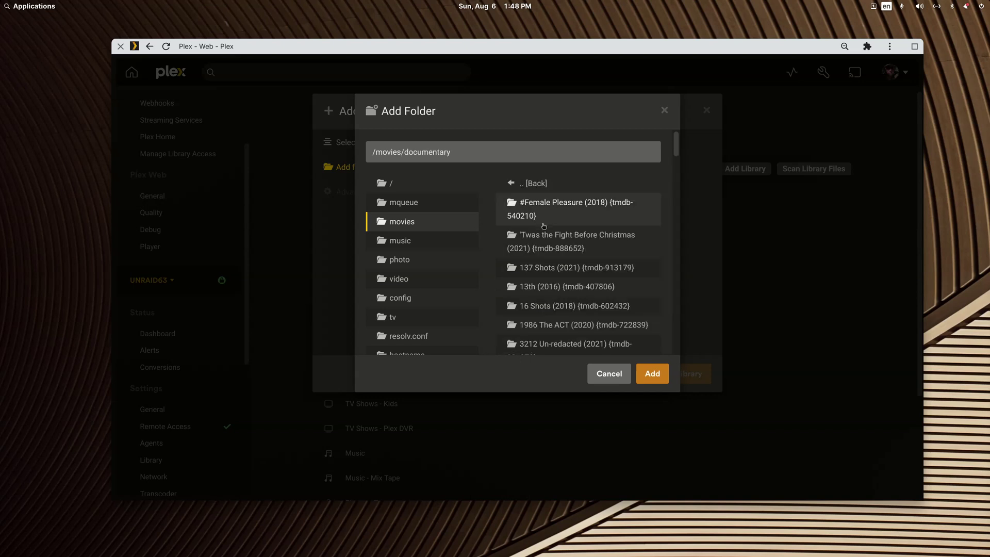
pyautogui.scroll(-3, 552, 243)
pyautogui.scroll(3, 562, 257)
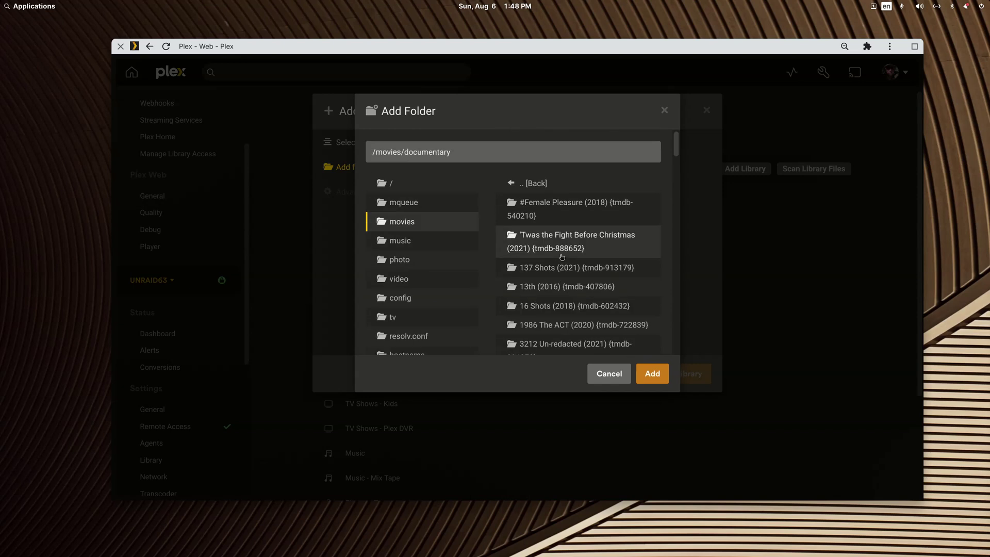
pyautogui.click(408, 224)
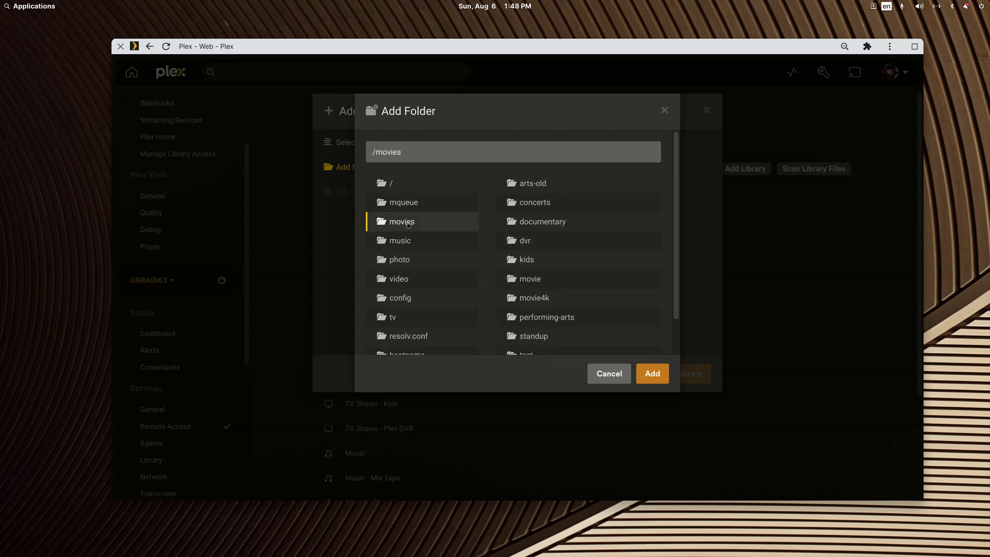
# Verify the kids folder's movie subfolders are visible, then cancel the folder browser without adding a folder
pyautogui.click(527, 262)
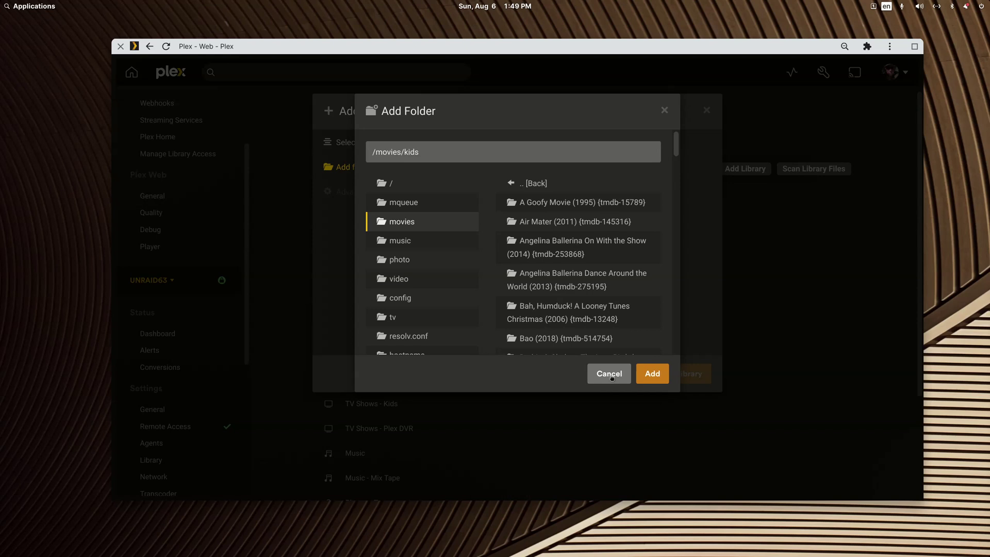
pyautogui.click(612, 378)
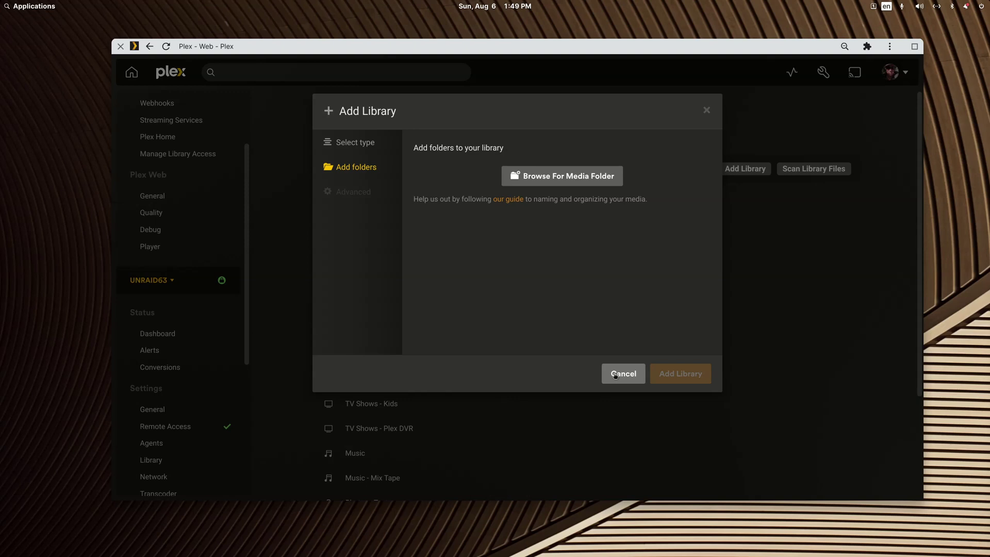
pyautogui.click(615, 376)
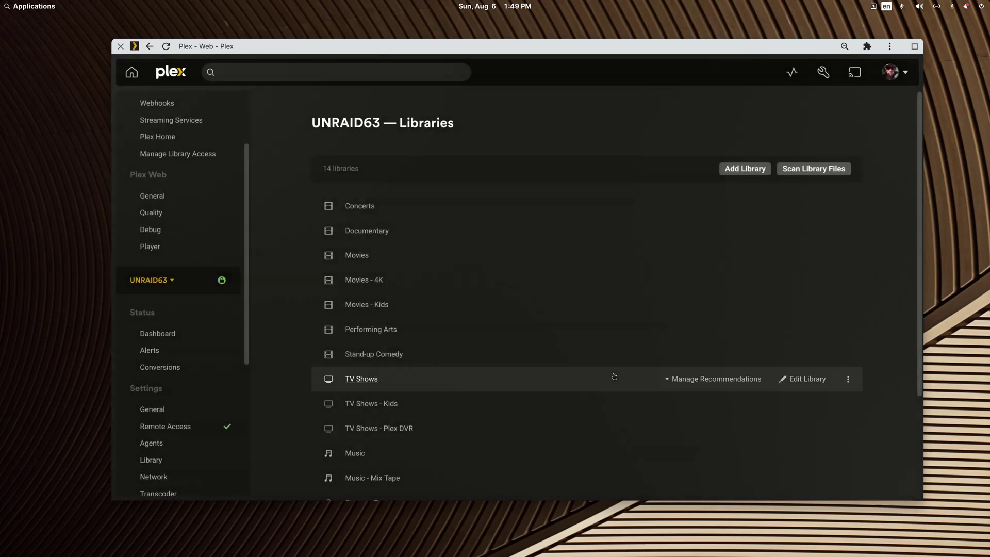